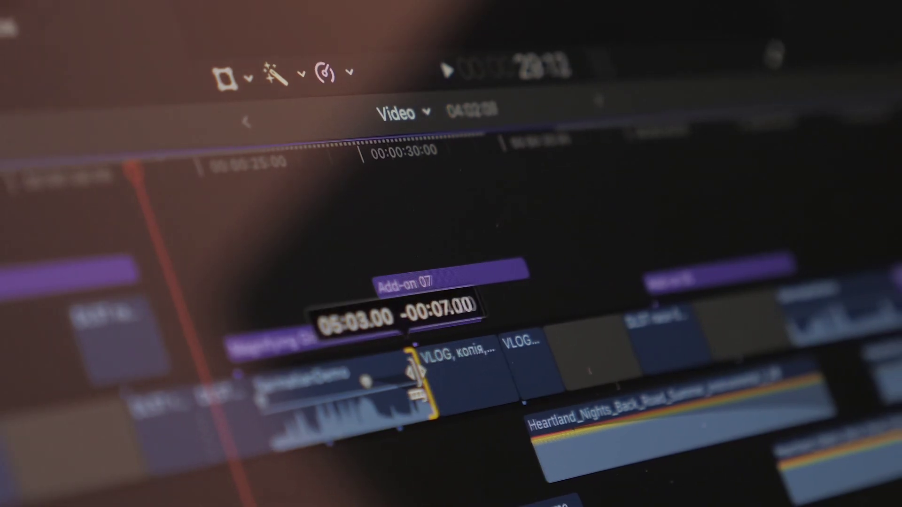
pyautogui.click(484, 357)
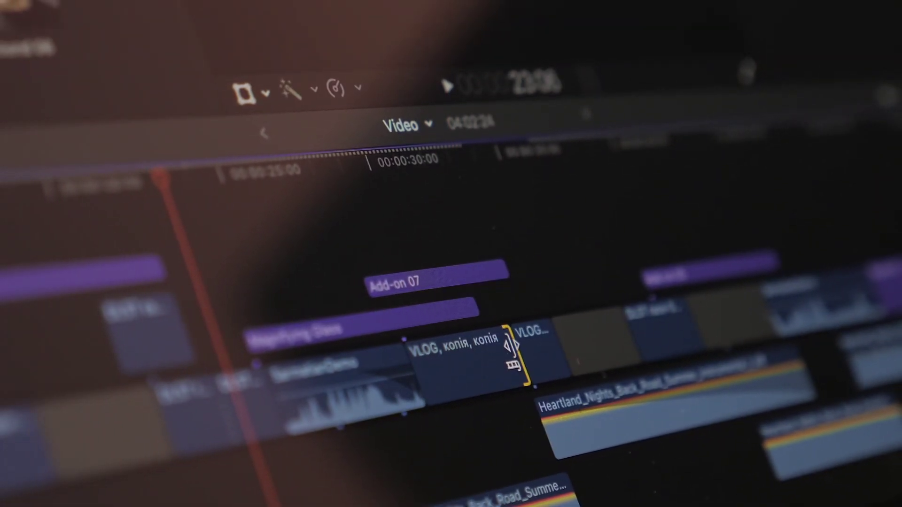
pyautogui.click(399, 160)
pyautogui.moveTo(507, 273); pyautogui.dragTo(499, 274)
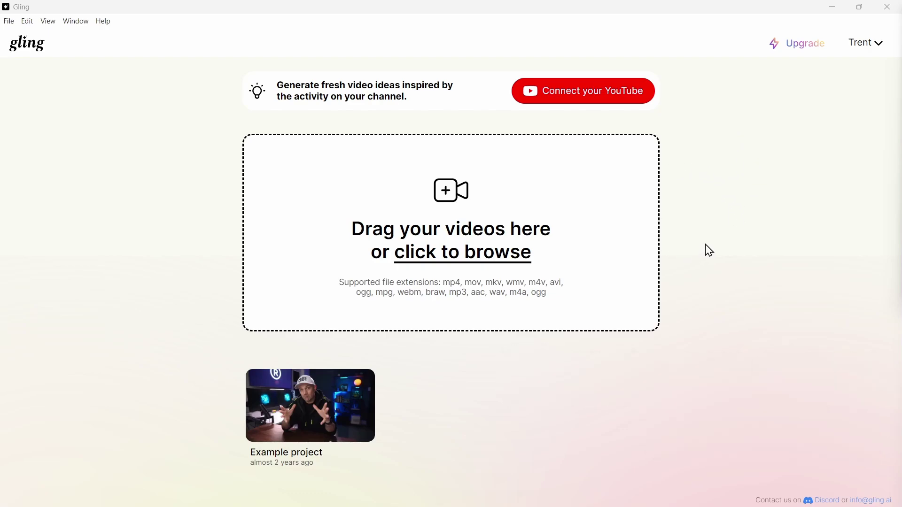
# Step: Load the video Canva_Remove_Person_01.mkv from the RawVideo folder into a new project
pyautogui.click(472, 241)
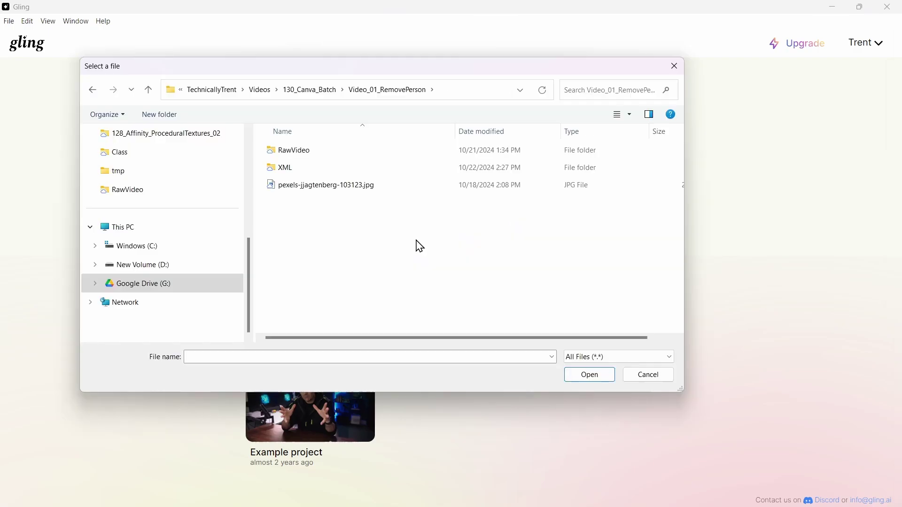
pyautogui.doubleClick(308, 157)
pyautogui.click(316, 184)
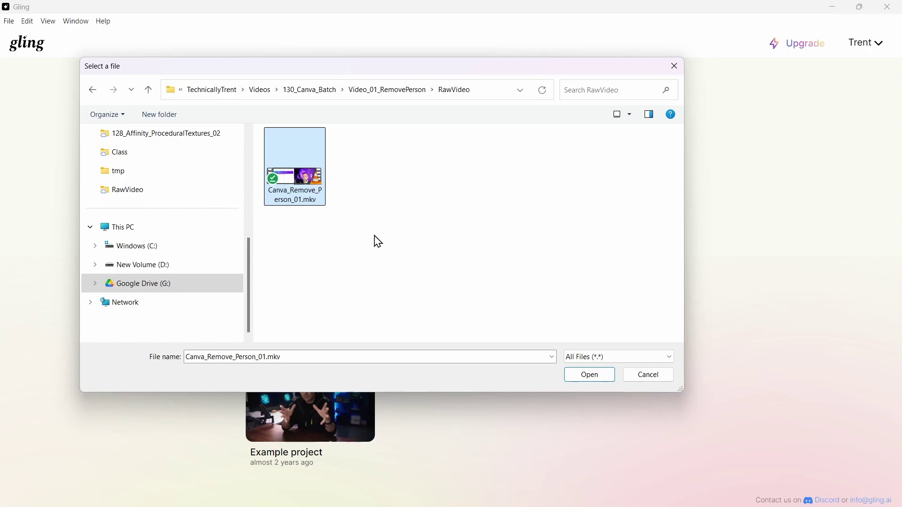
pyautogui.click(591, 376)
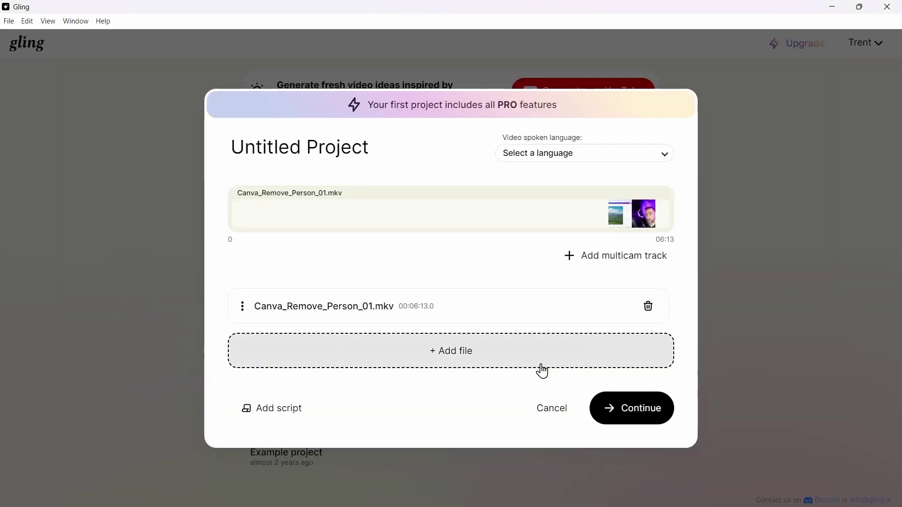
# Step: Name the project "Canva Gling Test" and set the video's spoken language to English
pyautogui.click(281, 148)
pyautogui.write('Canva Gling Test')
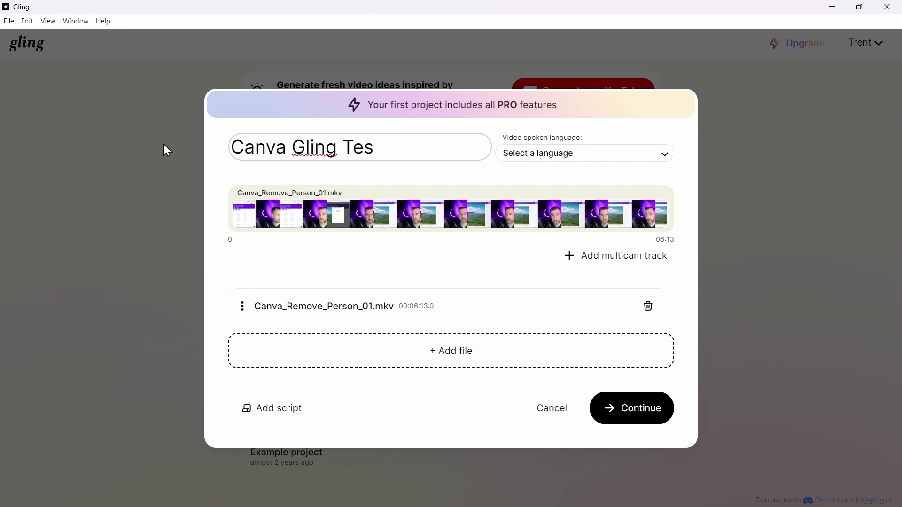
pyautogui.click(595, 152)
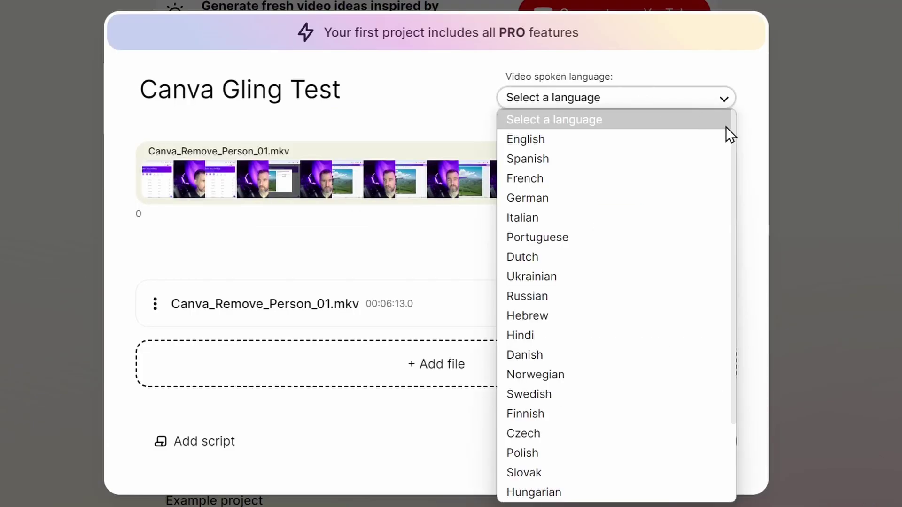
pyautogui.press('i')
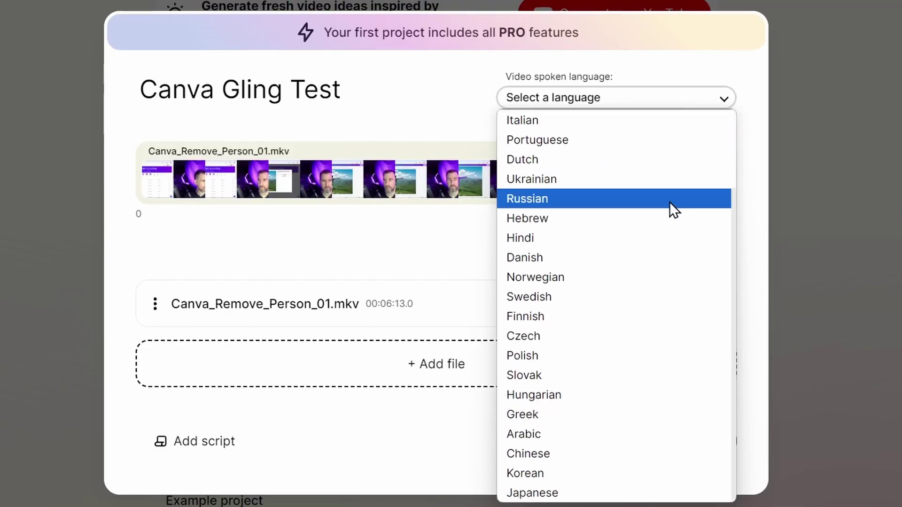
pyautogui.scroll(3, 539, 141)
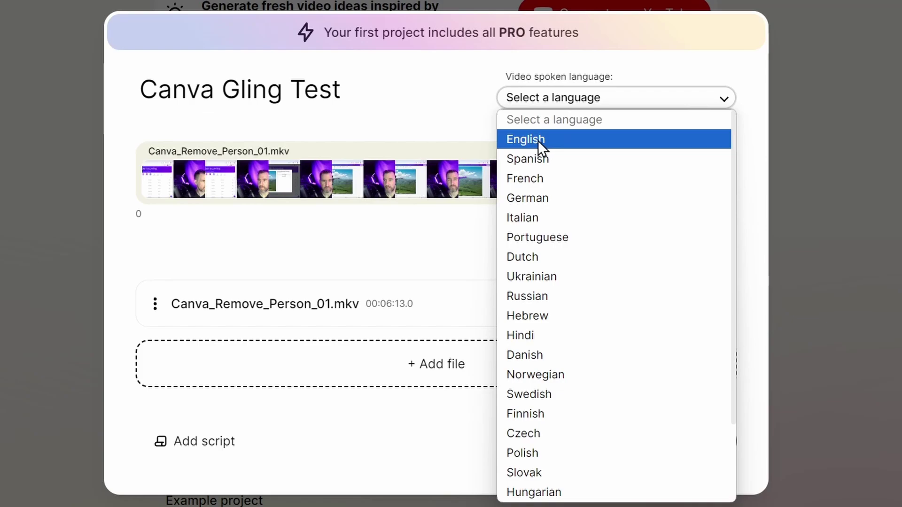
pyautogui.click(537, 140)
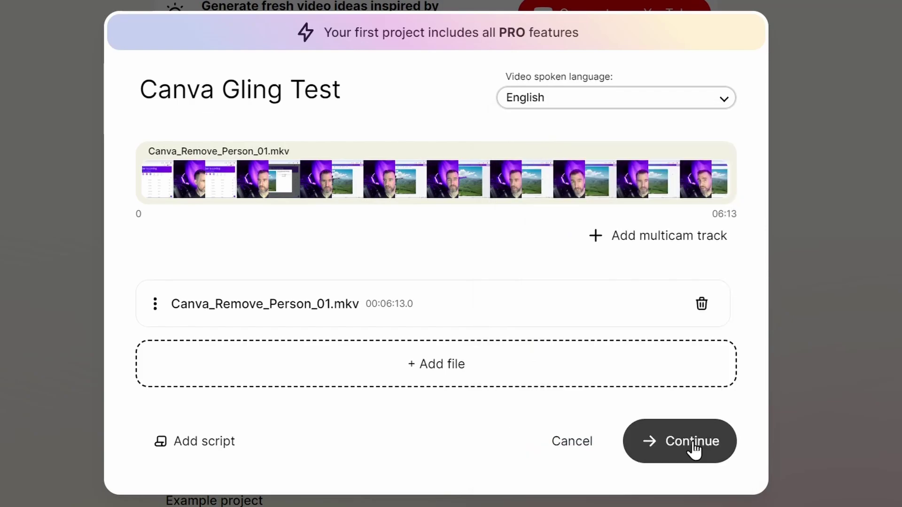
# Step: Proceed to the enhancements and process the video with Cut silences and Cut bad takes enabled
pyautogui.click(692, 444)
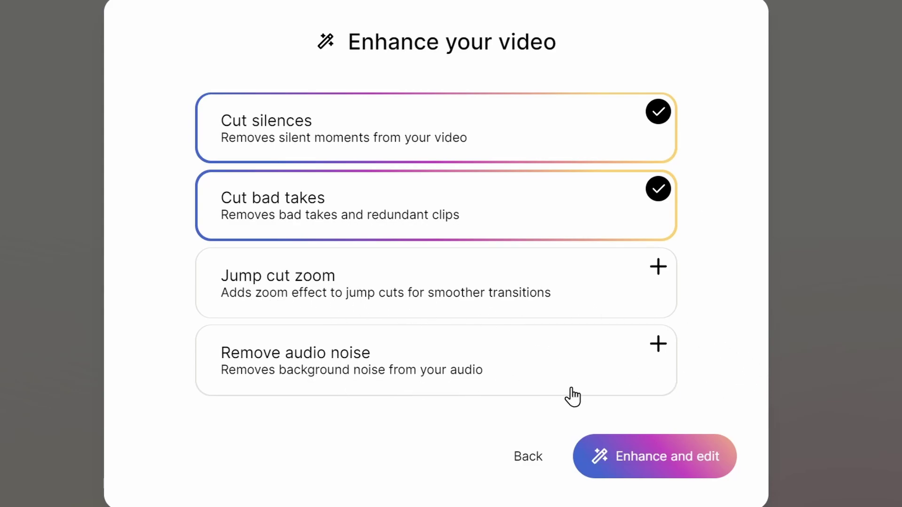
pyautogui.click(662, 465)
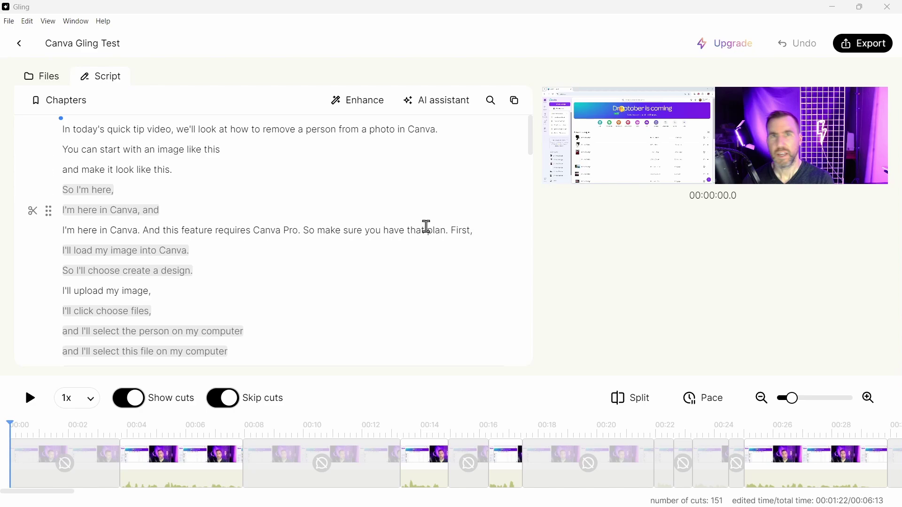
# Step: Apply advanced pace padding of 0.1 s at both the start and end of all talking clips
pyautogui.moveTo(528, 143); pyautogui.dragTo(525, 169)
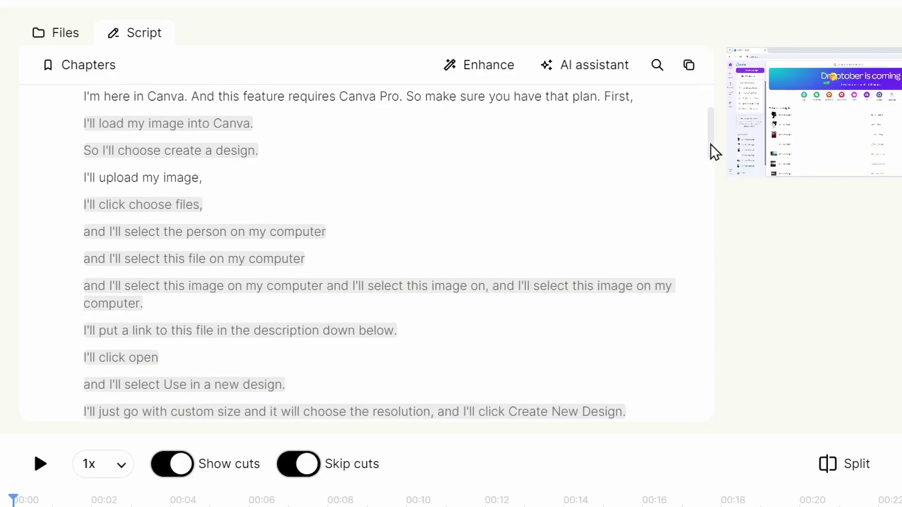
pyautogui.moveTo(708, 157); pyautogui.dragTo(709, 195)
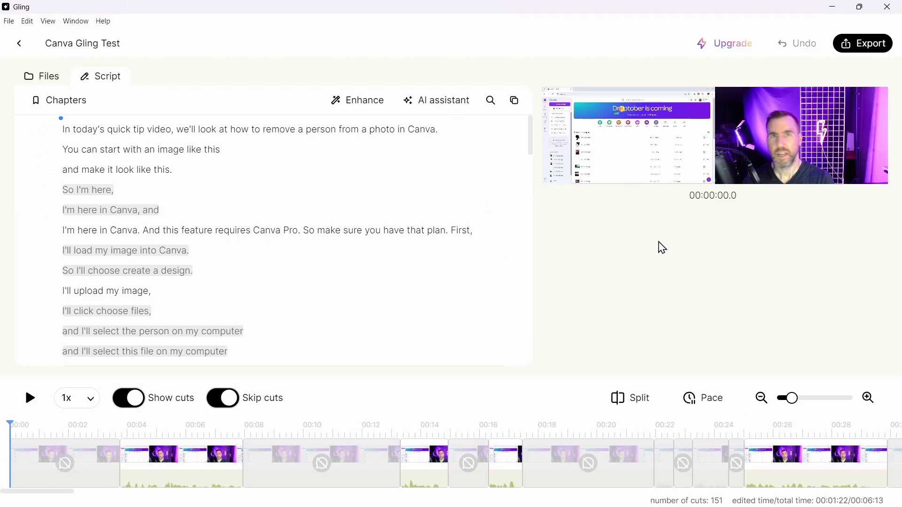
pyautogui.click(706, 407)
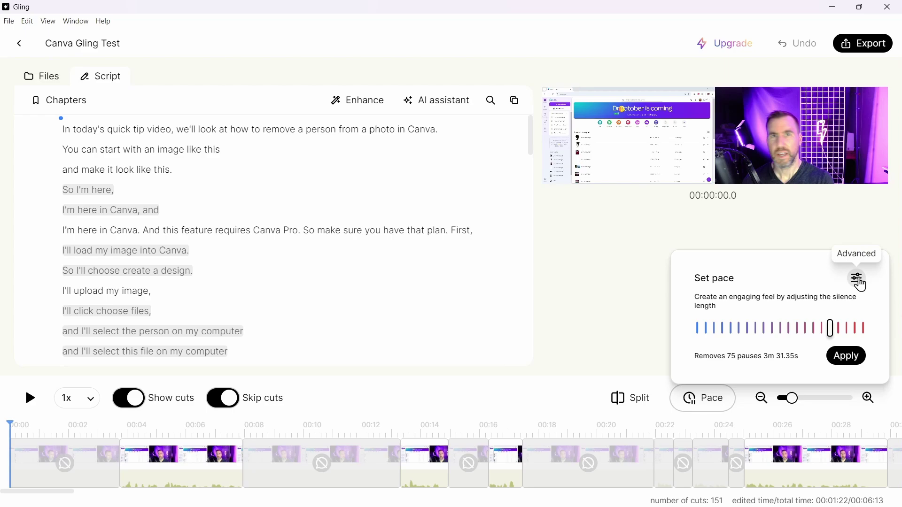
pyautogui.click(860, 281)
pyautogui.moveTo(773, 302); pyautogui.dragTo(781, 303)
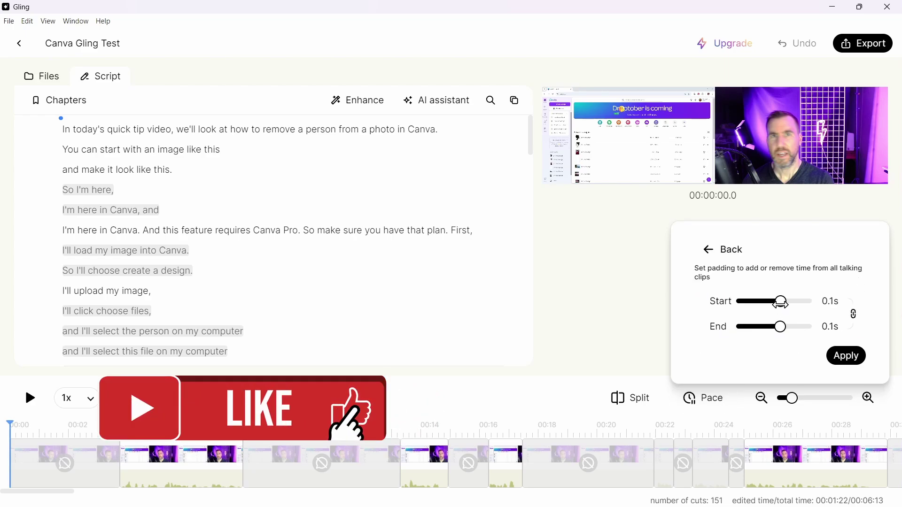
pyautogui.click(848, 360)
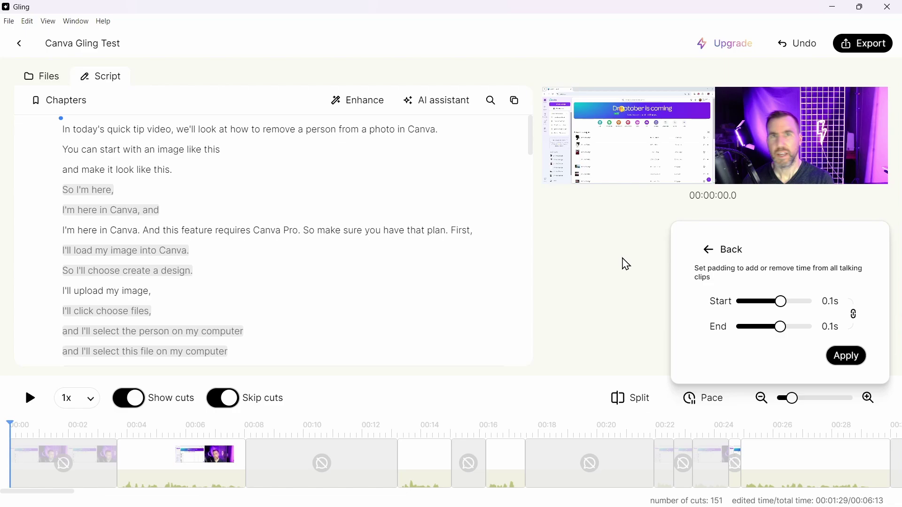
pyautogui.click(707, 249)
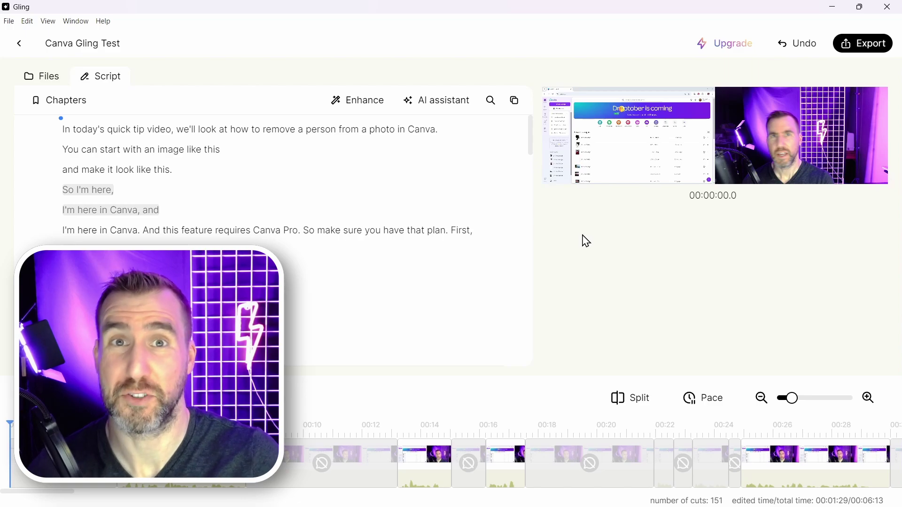
# Step: Uncut the script lines "I'll click choose files," and "and I'll select this file on my computer"
pyautogui.click(68, 133)
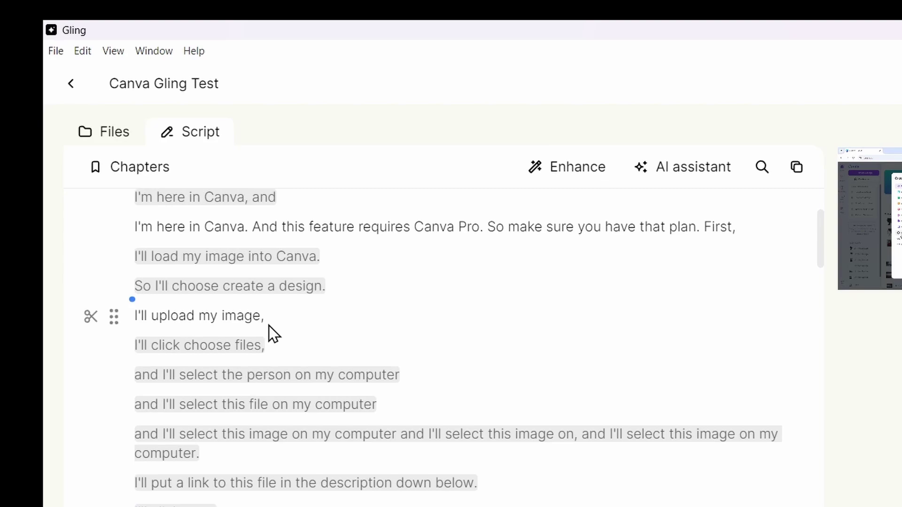
pyautogui.scroll(-2, 146, 215)
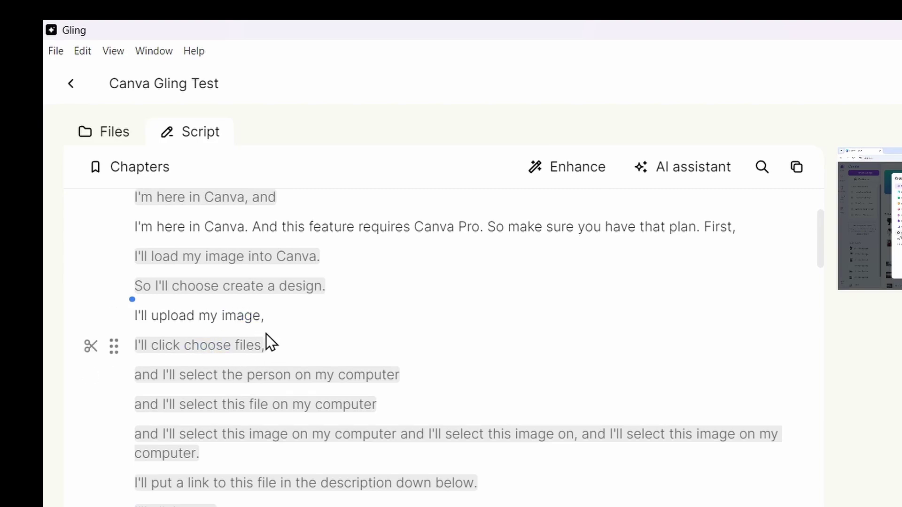
pyautogui.doubleClick(221, 348)
pyautogui.moveTo(264, 346); pyautogui.dragTo(131, 349)
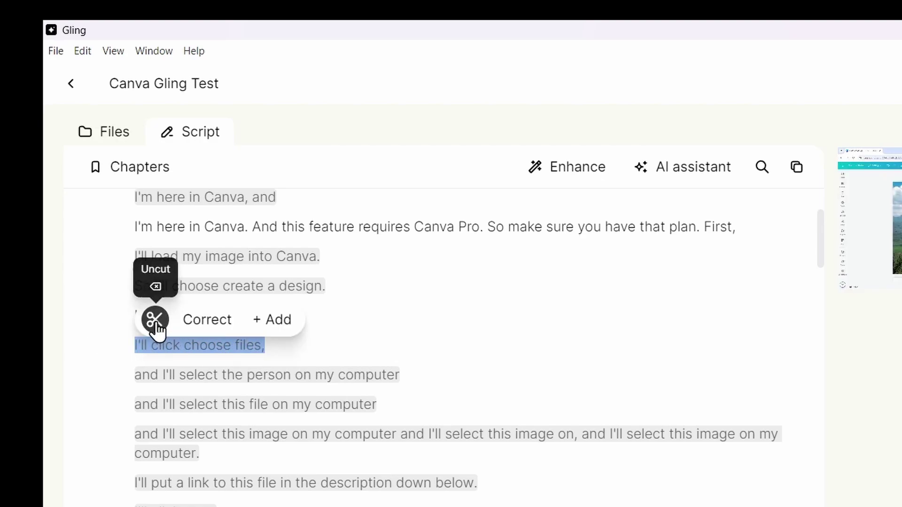
pyautogui.click(155, 327)
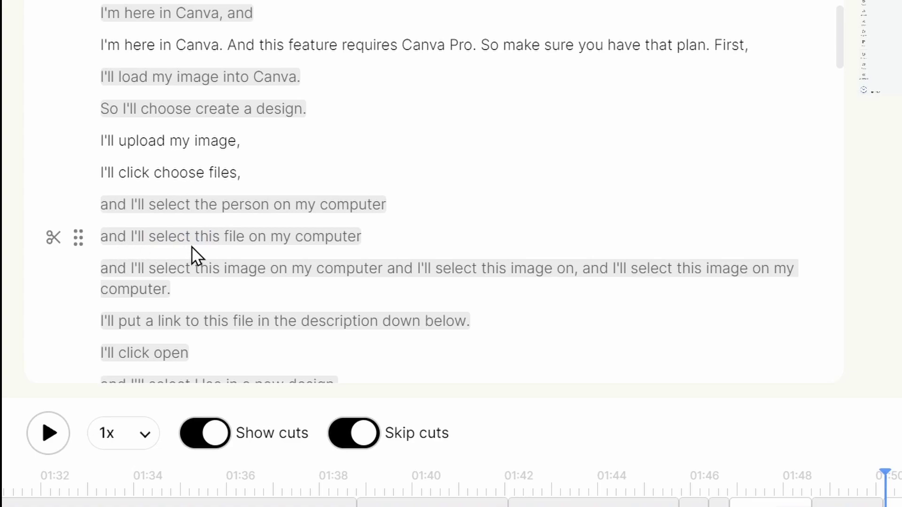
pyautogui.click(54, 240)
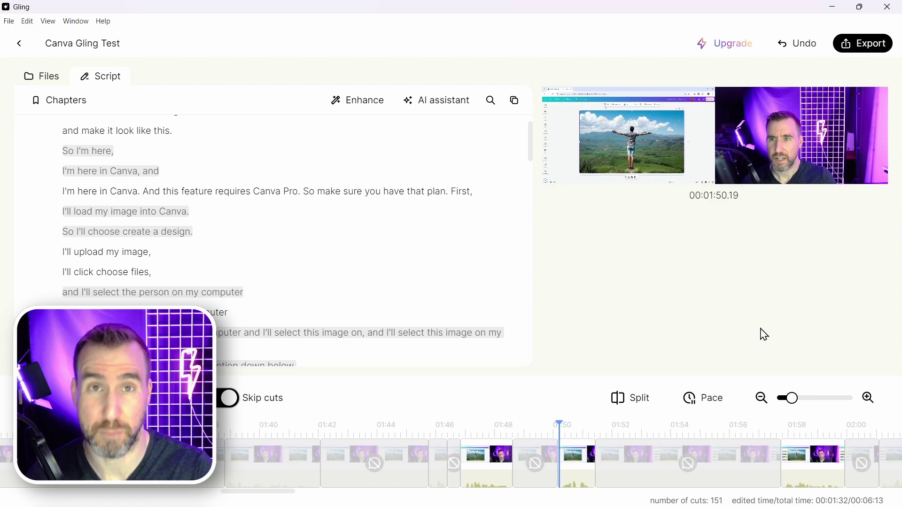
# Step: Add captions to the script phrase "So make sure you have that plan"
pyautogui.click(308, 191)
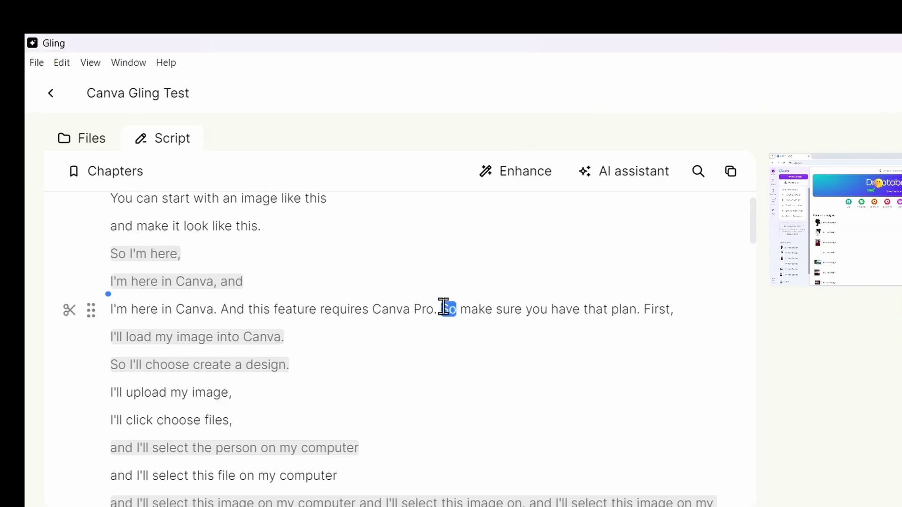
pyautogui.moveTo(444, 308); pyautogui.dragTo(637, 309)
pyautogui.click(773, 288)
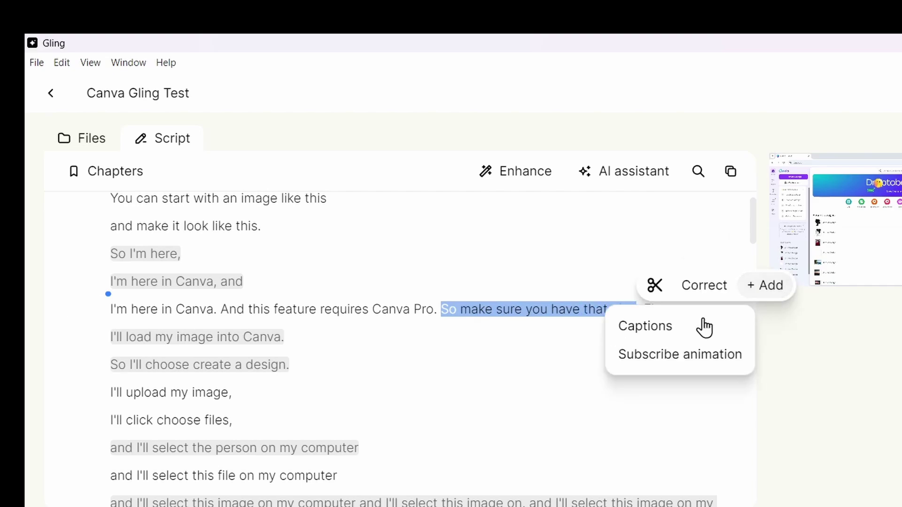
pyautogui.click(661, 330)
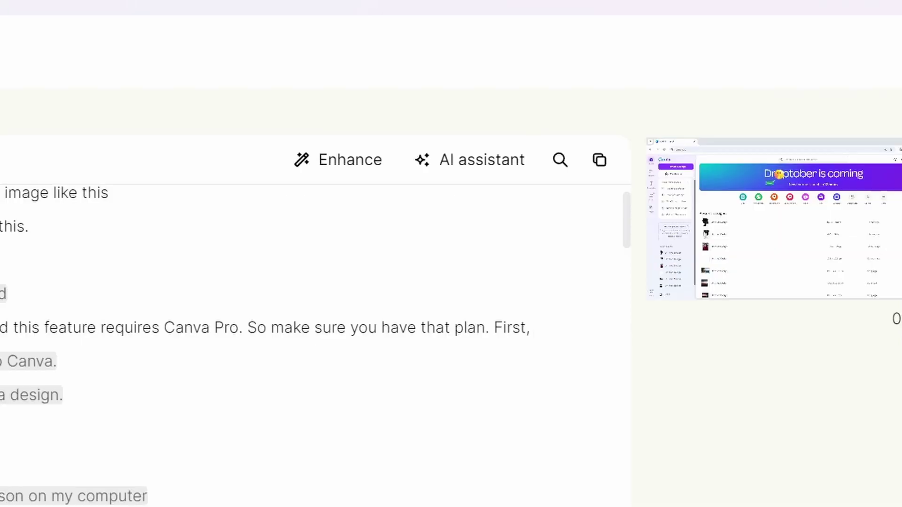
# Step: Open the AI assistant for the script
pyautogui.click(506, 168)
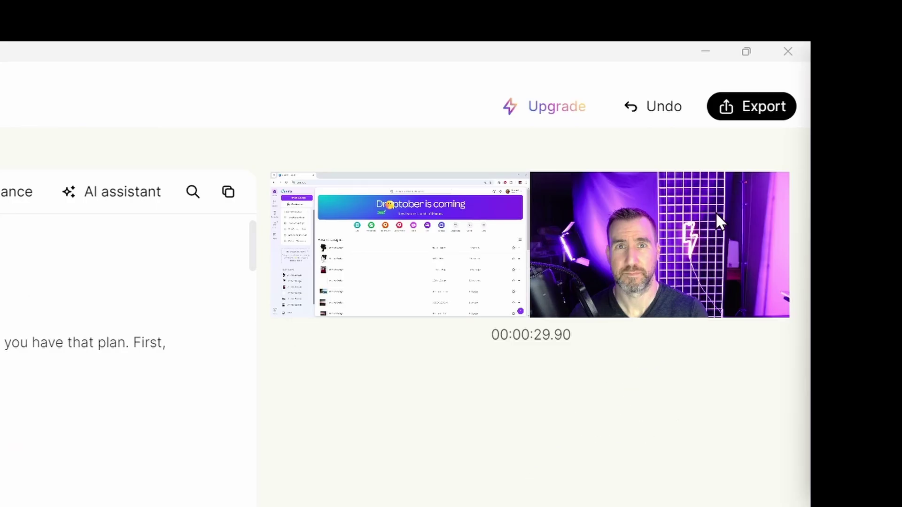
# Step: Export the project in Resolve .fcpxml format as "Canva Gling Test.fcpxml" in the C: drive's GlingTest folder
pyautogui.click(752, 117)
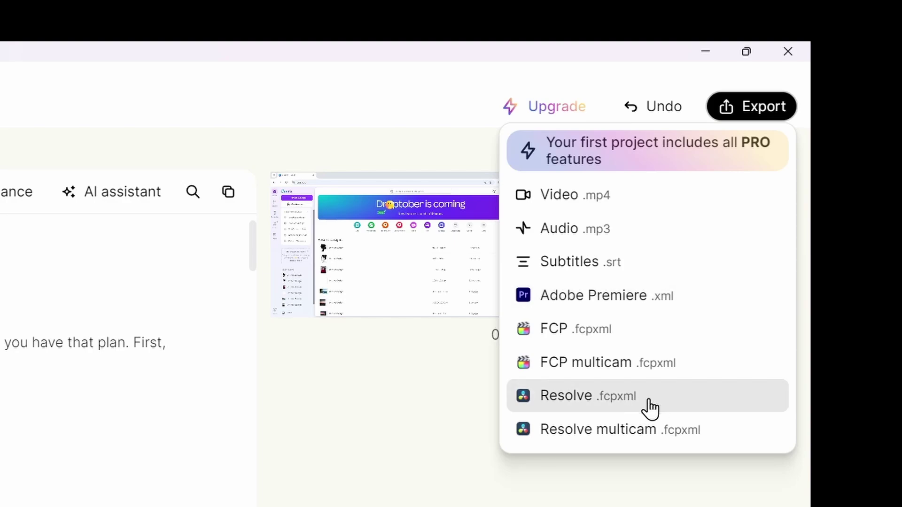
pyautogui.click(569, 401)
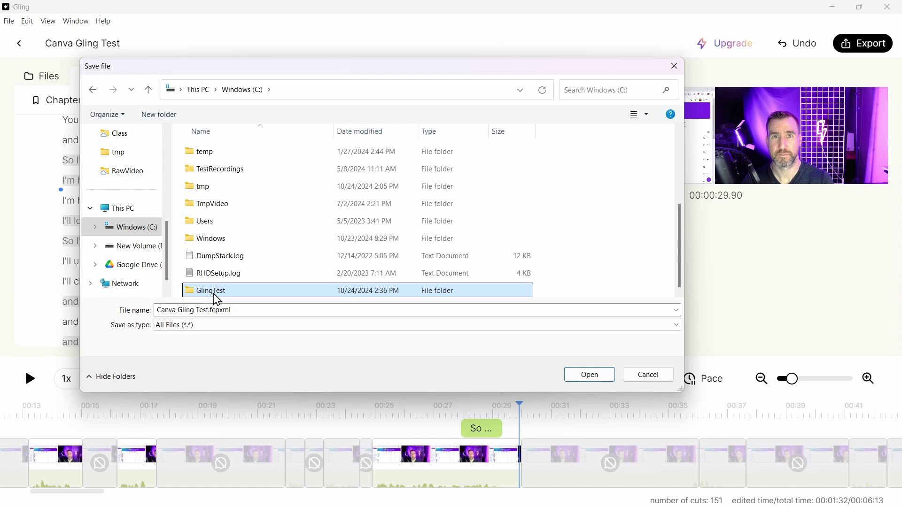
pyautogui.doubleClick(214, 294)
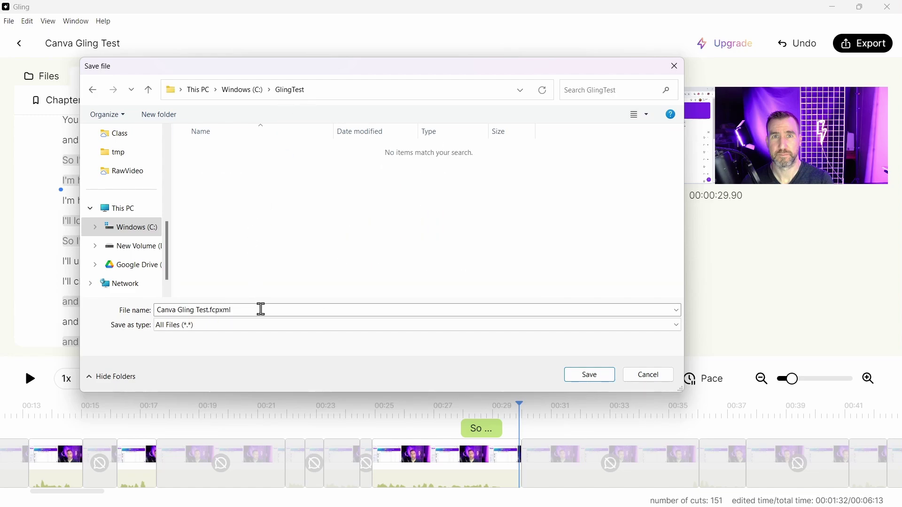
pyautogui.click(254, 308)
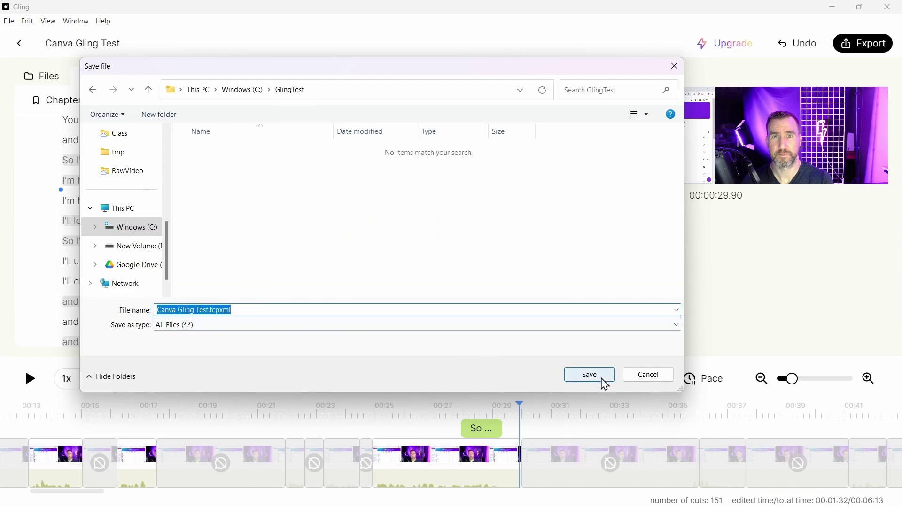
pyautogui.click(605, 382)
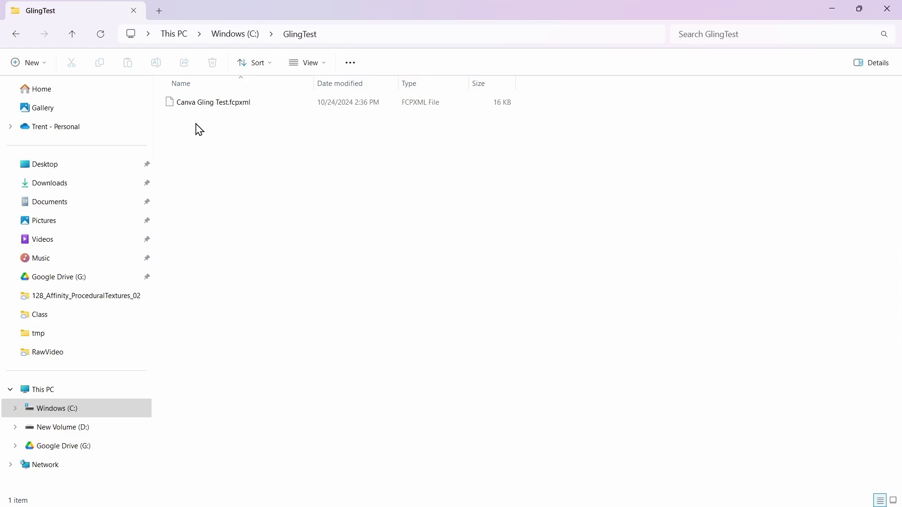
# Step: Open the exported Canva Gling Test.fcpxml from File Explorer in Notepad and enlarge its window to examine the XML
pyautogui.rightClick(218, 109)
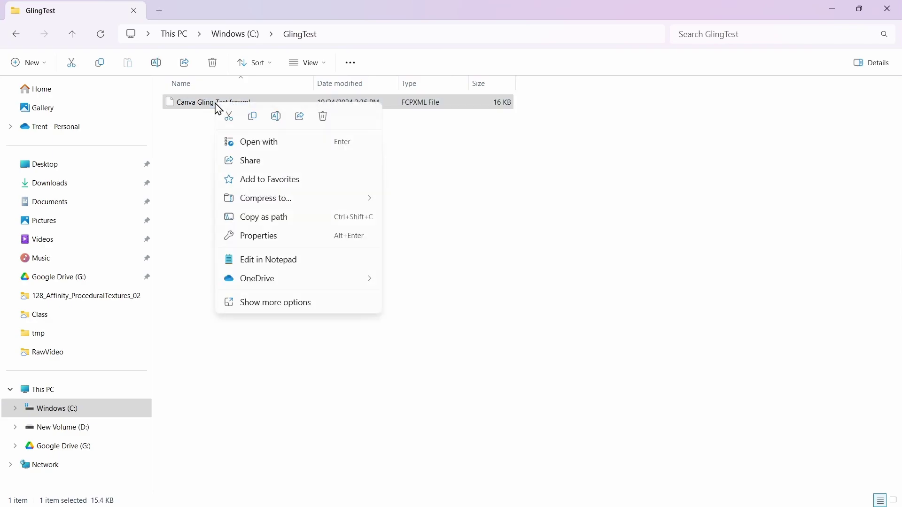
pyautogui.click(287, 266)
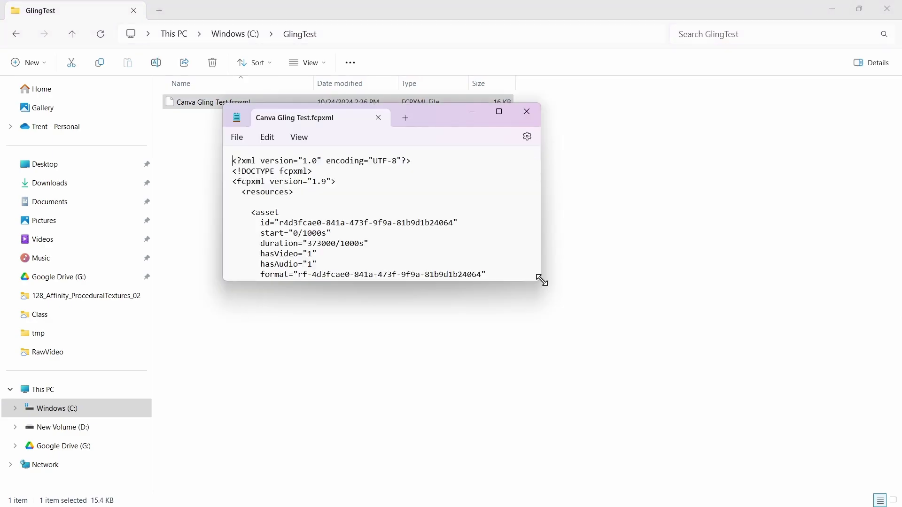
pyautogui.moveTo(706, 120); pyautogui.dragTo(527, 19)
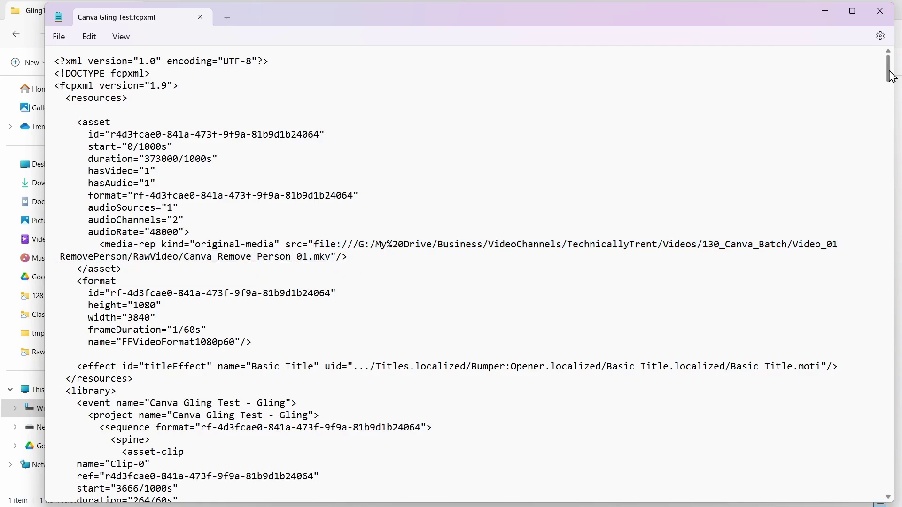
# Step: Examine the Clip-1 asset-clip entry in the XML, including its start, duration and offset attributes
pyautogui.moveTo(888, 68); pyautogui.dragTo(888, 143)
pyautogui.click(260, 314)
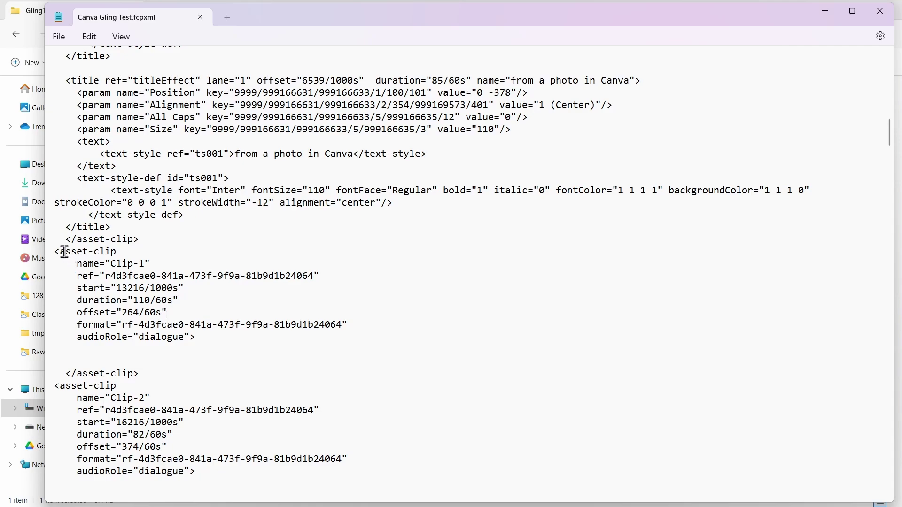
pyautogui.moveTo(64, 252); pyautogui.dragTo(178, 301)
pyautogui.click(99, 286)
pyautogui.click(245, 292)
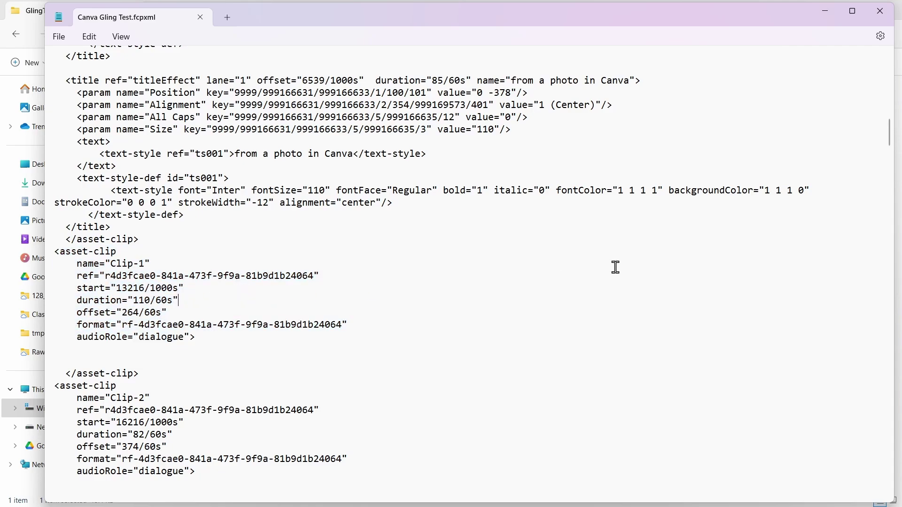
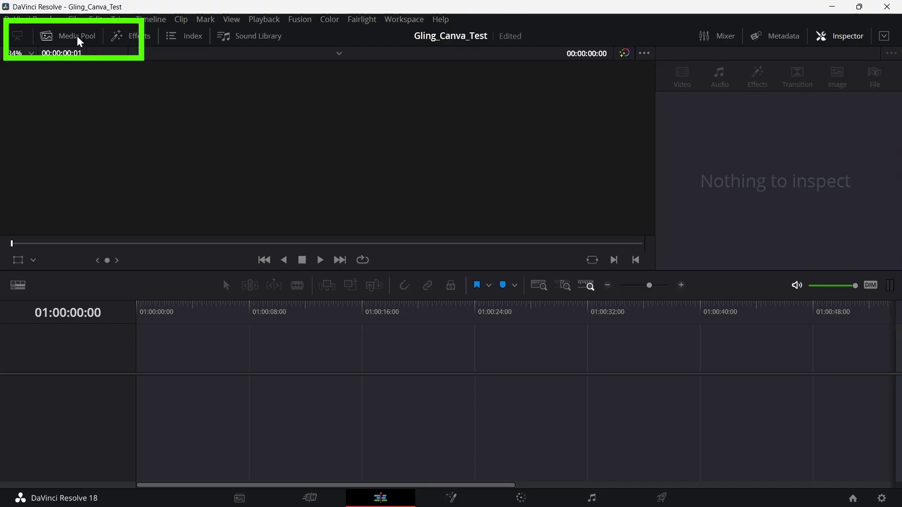
# Step: Switch to DaVinci Resolve, show the media pool and import Canva Gling Test.fcpxml from the C: drive's GlingTest folder as a 1920 x 1080 timeline
pyautogui.click(77, 38)
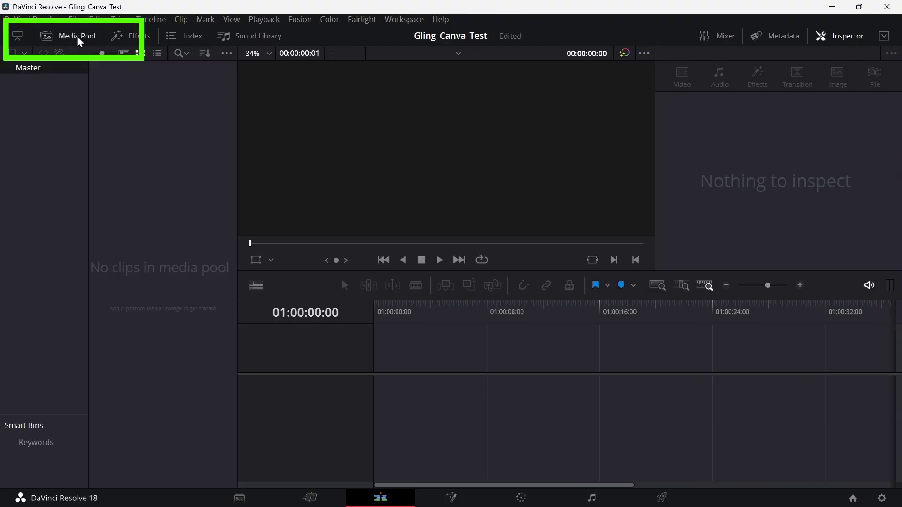
pyautogui.rightClick(80, 106)
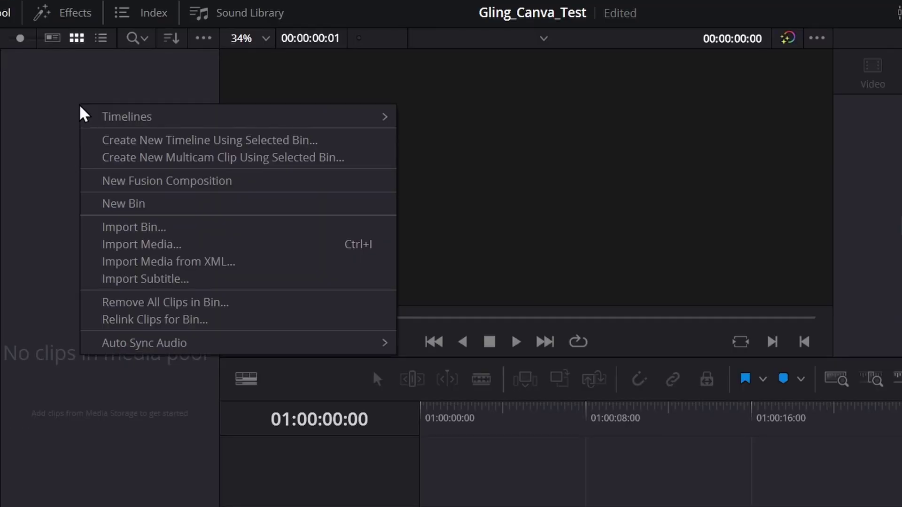
pyautogui.moveTo(109, 118)
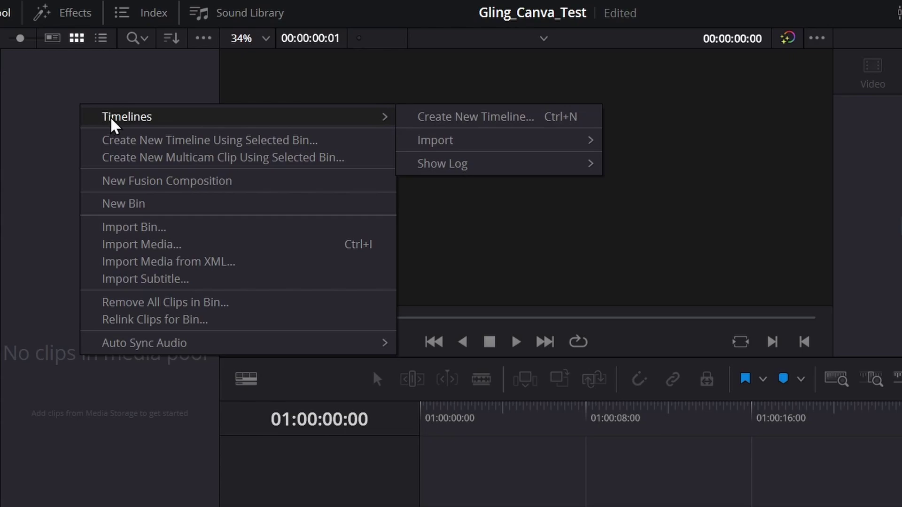
pyautogui.moveTo(441, 142)
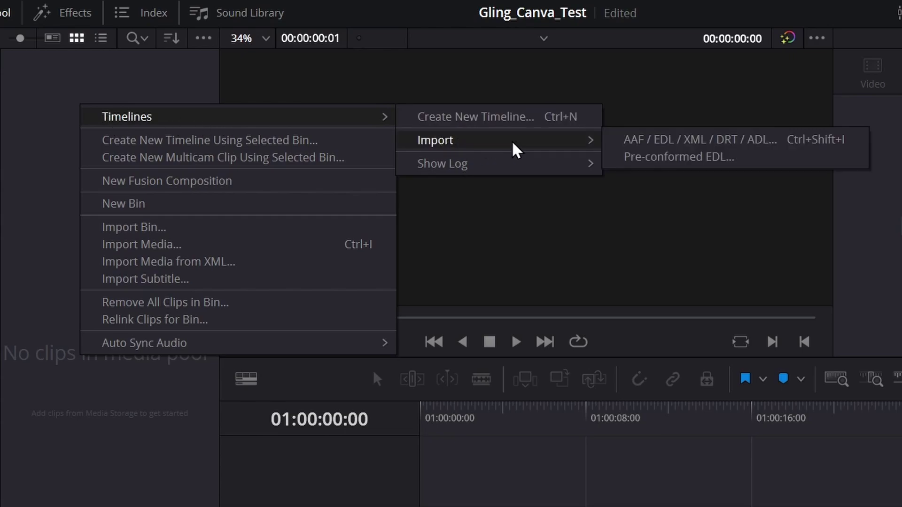
pyautogui.click(708, 144)
pyautogui.scroll(-5, 85, 188)
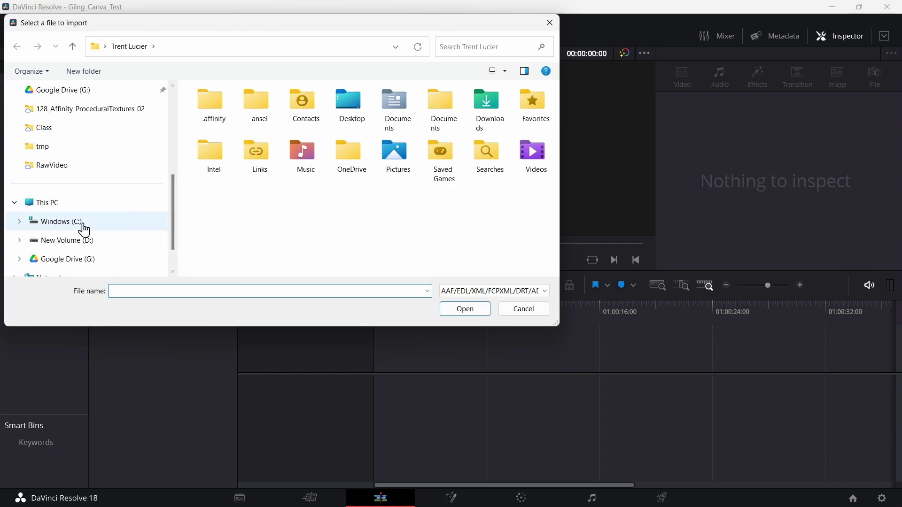
pyautogui.click(85, 230)
pyautogui.doubleClick(281, 212)
pyautogui.click(226, 107)
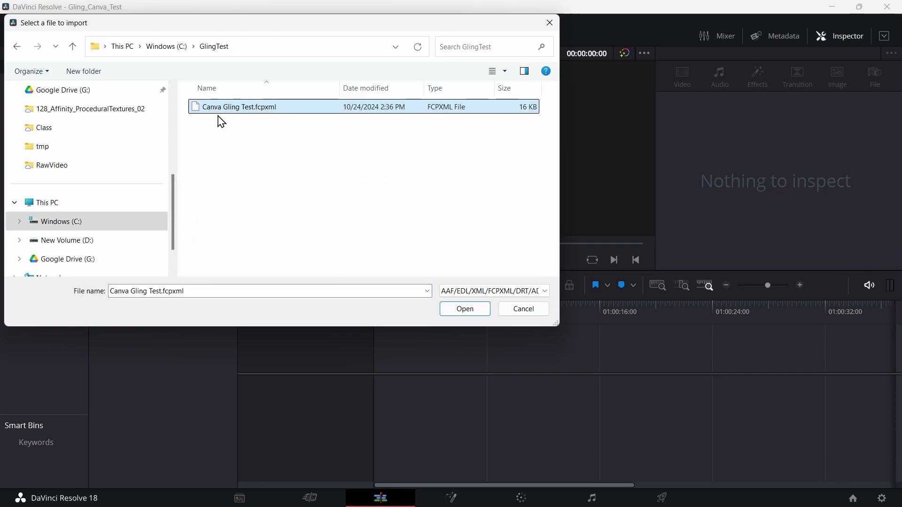
pyautogui.click(463, 314)
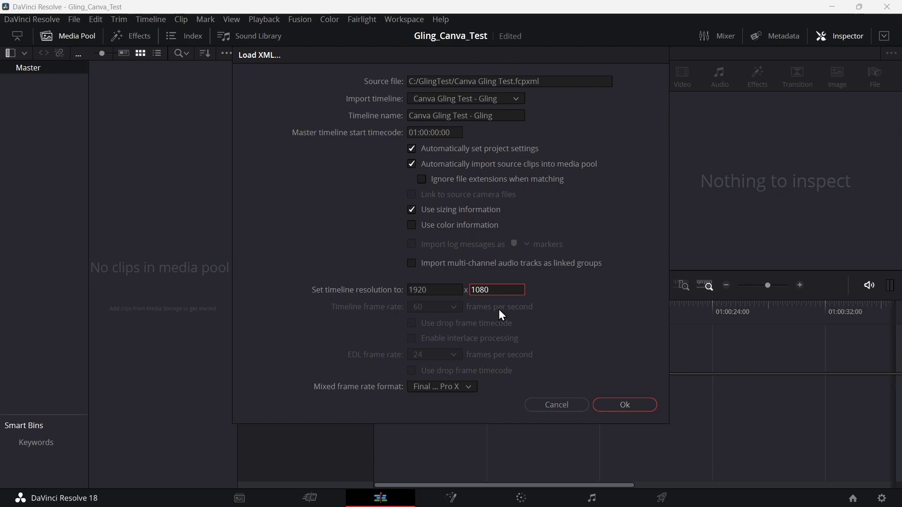
pyautogui.click(643, 409)
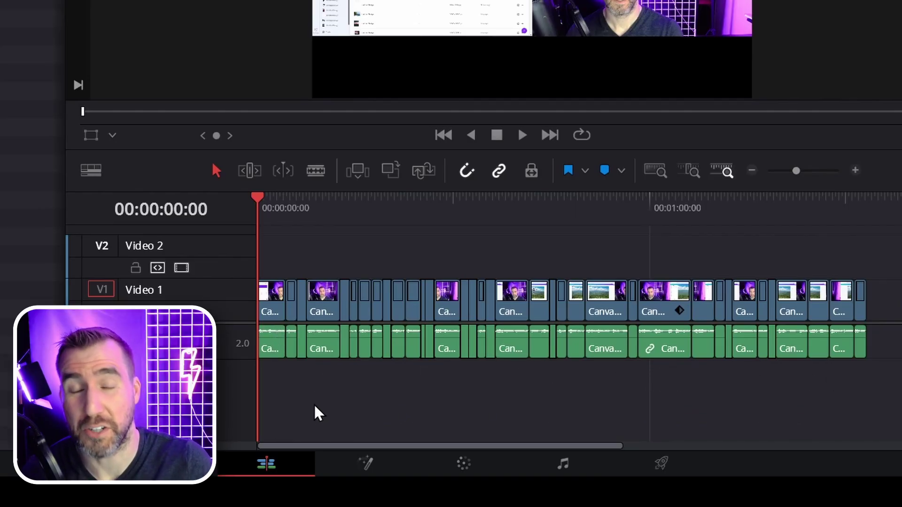
# Step: Trim the start of the second clip on Video 1 slightly earlier using trim edit mode
pyautogui.scroll(5, 308, 259)
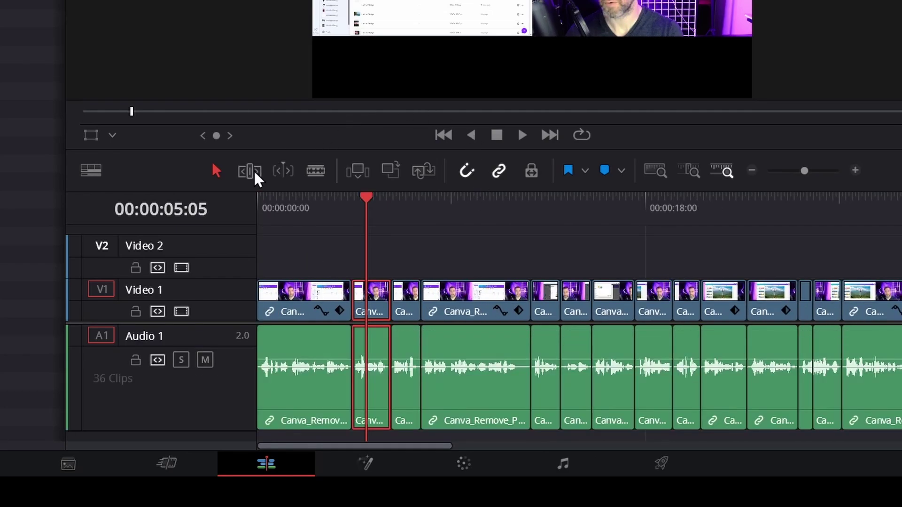
pyautogui.click(250, 170)
pyautogui.moveTo(361, 295); pyautogui.dragTo(357, 301)
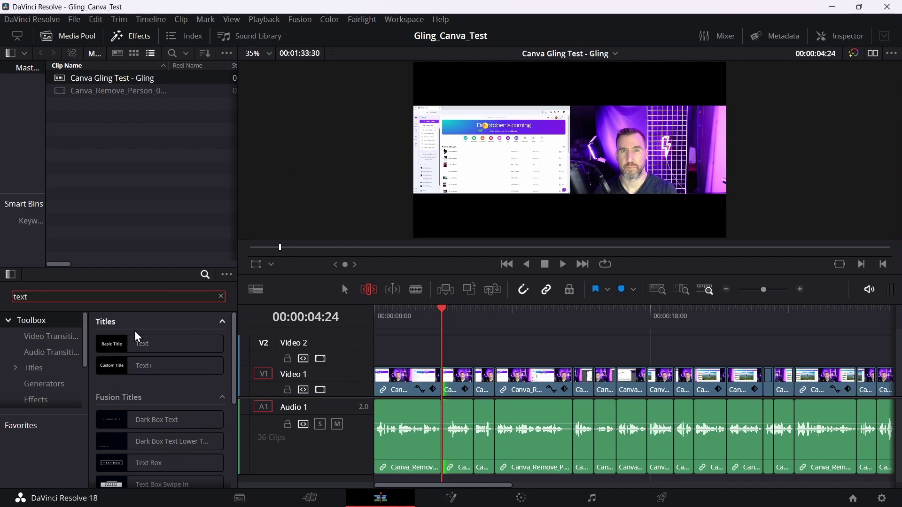
# Step: Add a Text+ title on Video 2 above the second clip and set its text color to #00ff3c
pyautogui.moveTo(140, 366); pyautogui.dragTo(428, 360)
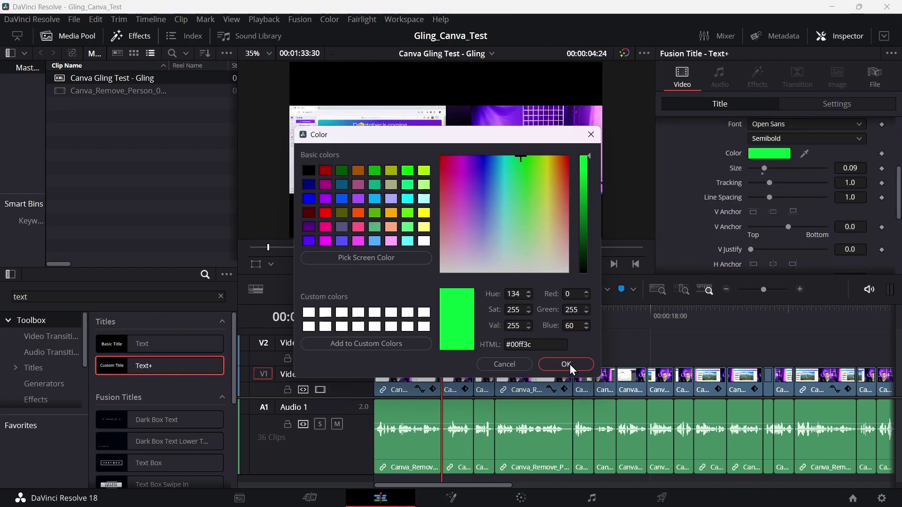
pyautogui.click(568, 364)
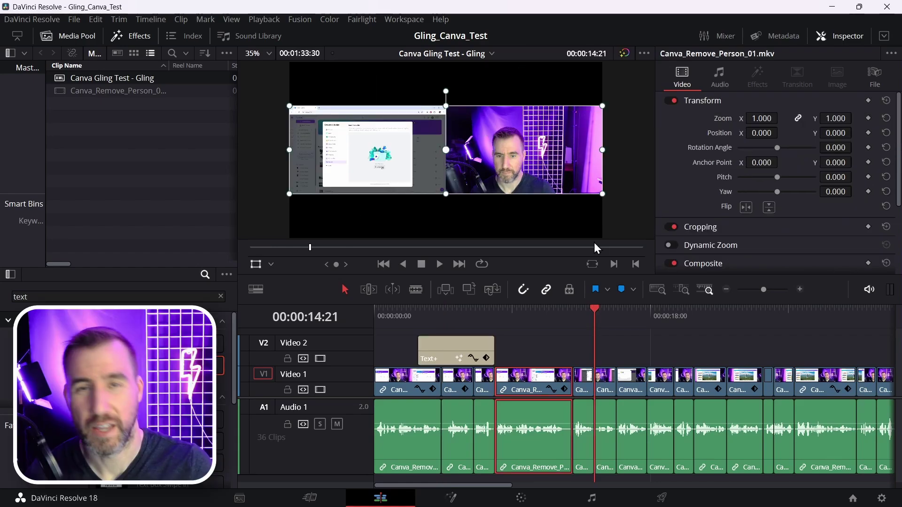